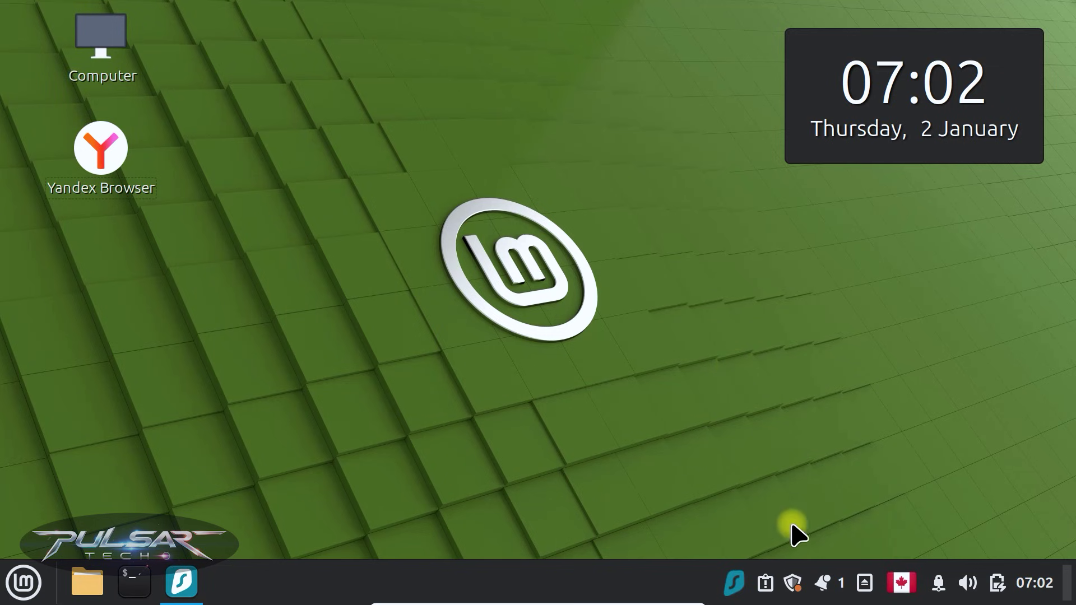
Relaunch Update Manager by searching 'upda' in the Mint menu to list the 10 available updates.
{"action": "left_click", "coordinate": [792, 584]}
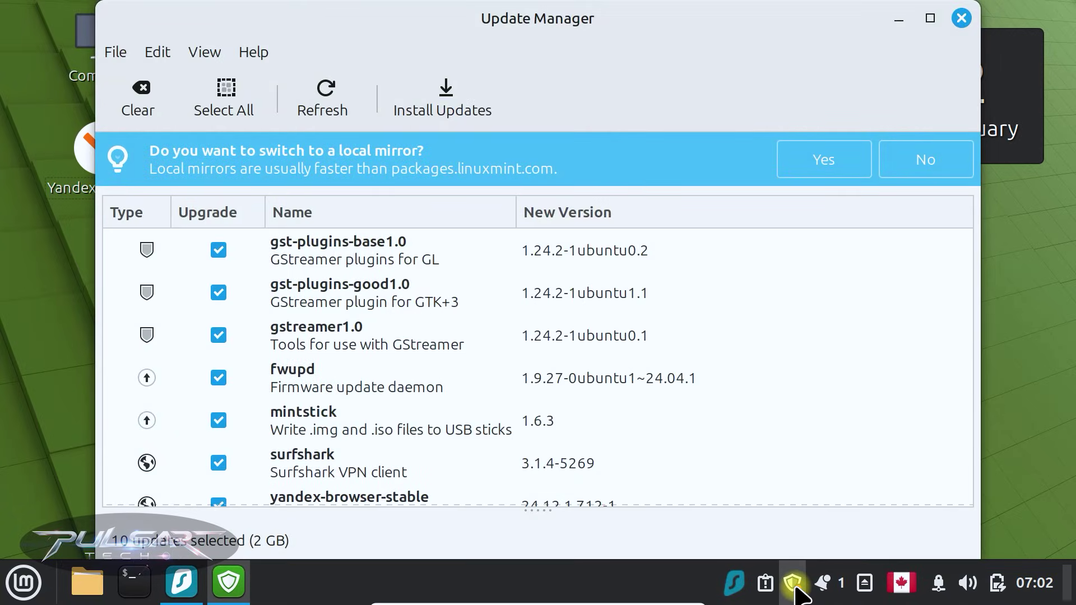
{"action": "left_click", "coordinate": [961, 18]}
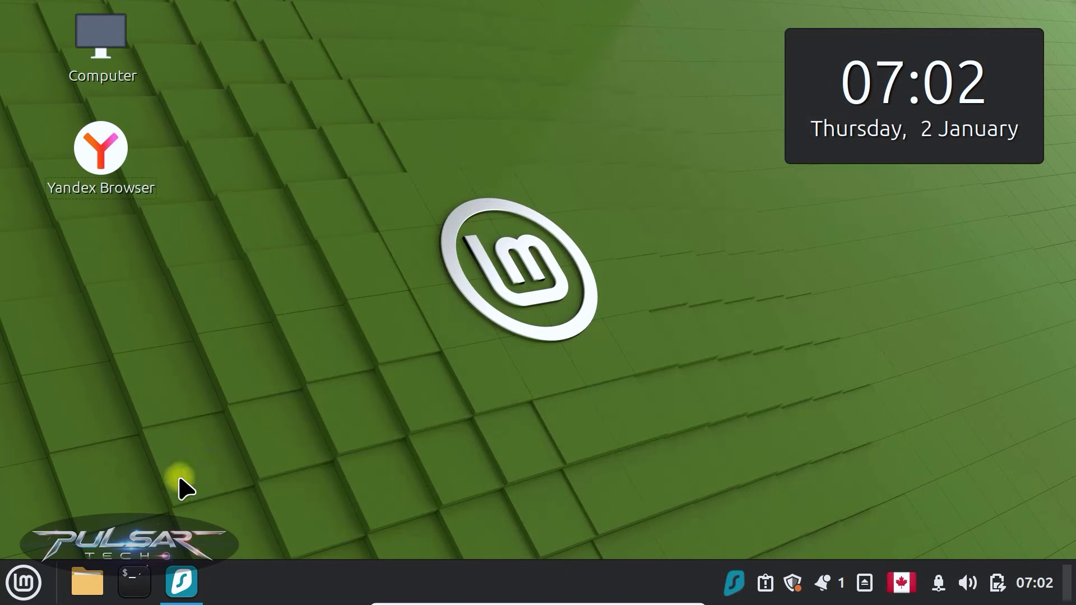
{"action": "left_click", "coordinate": [17, 585]}
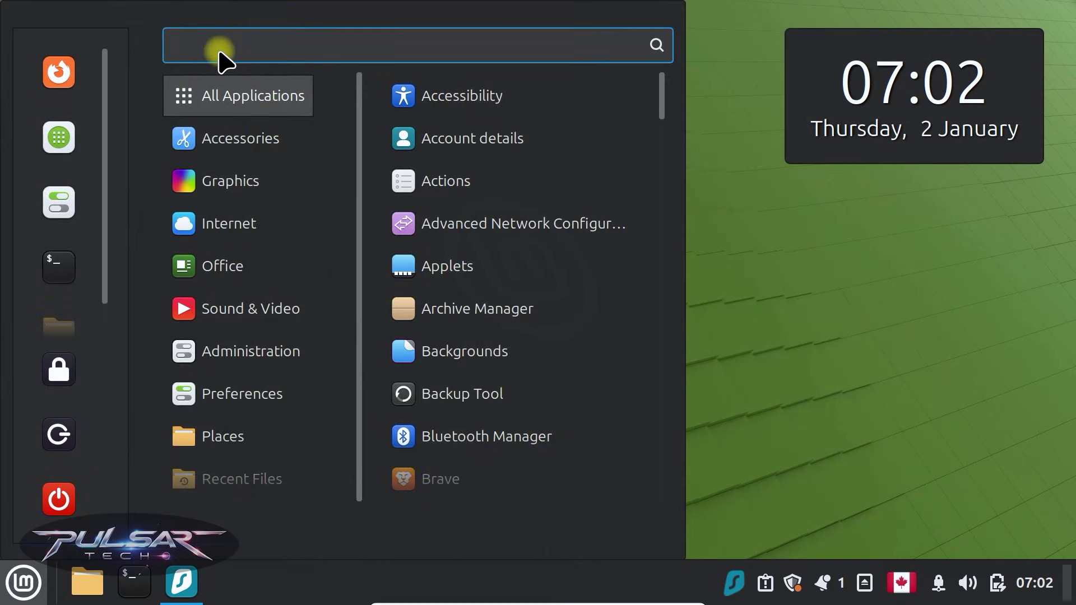
{"action": "type", "text": "update"}
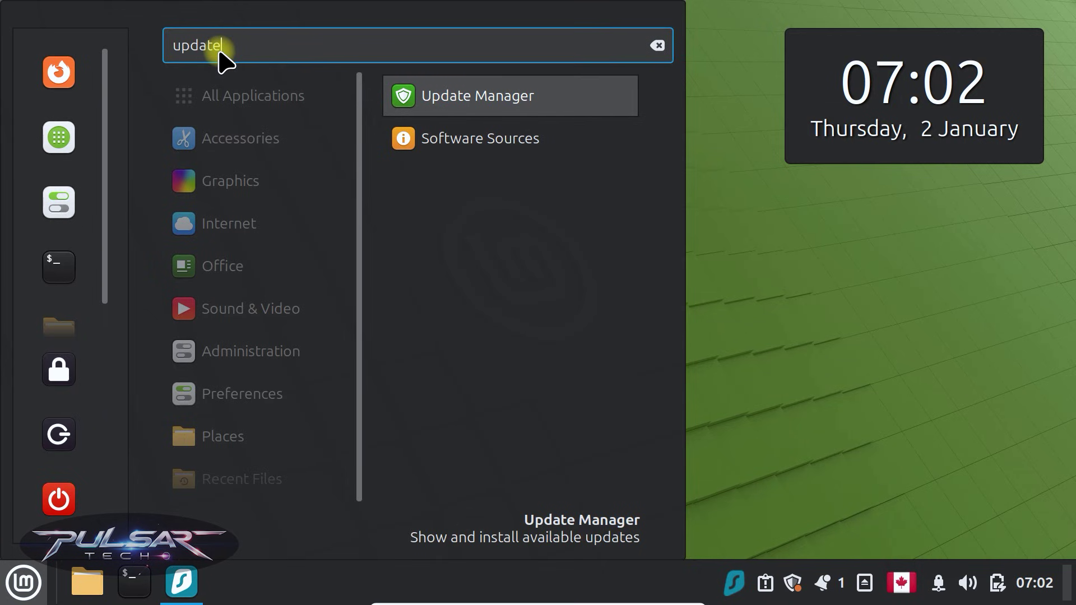
{"action": "left_click", "coordinate": [443, 102]}
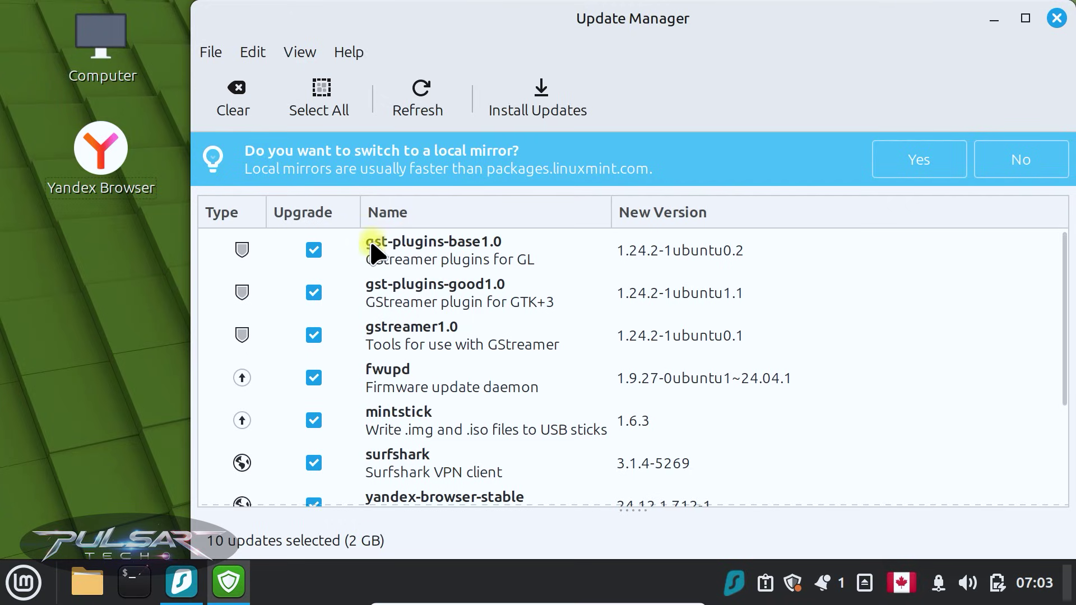
Refresh the updates and scroll through all 10 pending packages, from gst-plugins-base1.0 to the Flatpak runtimes.
{"action": "left_click", "coordinate": [416, 96]}
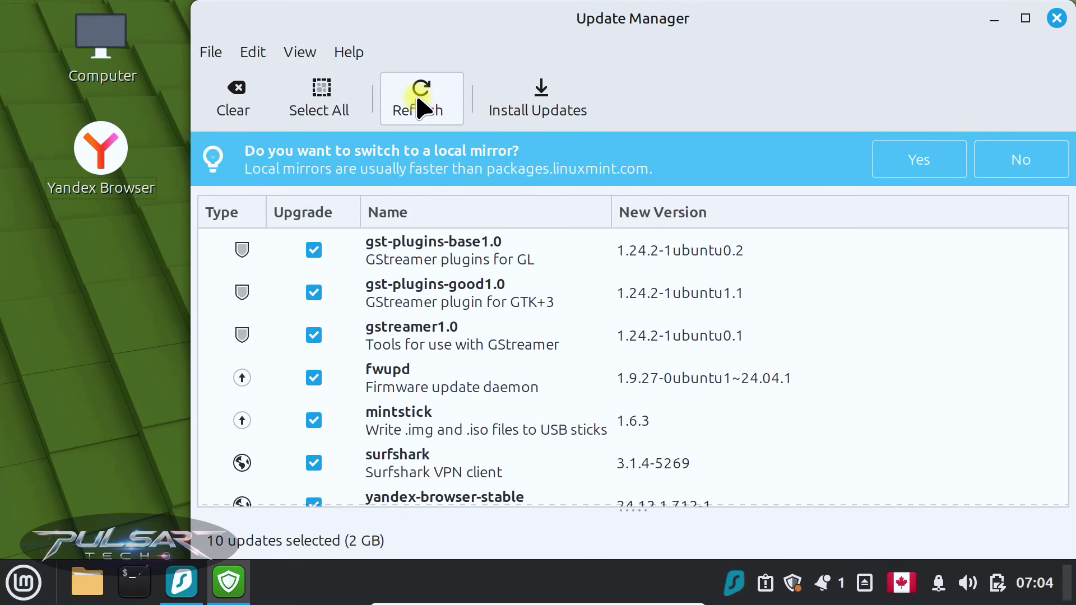
{"action": "scroll", "coordinate": [401, 280], "scroll_direction": "down", "scroll_amount": 3}
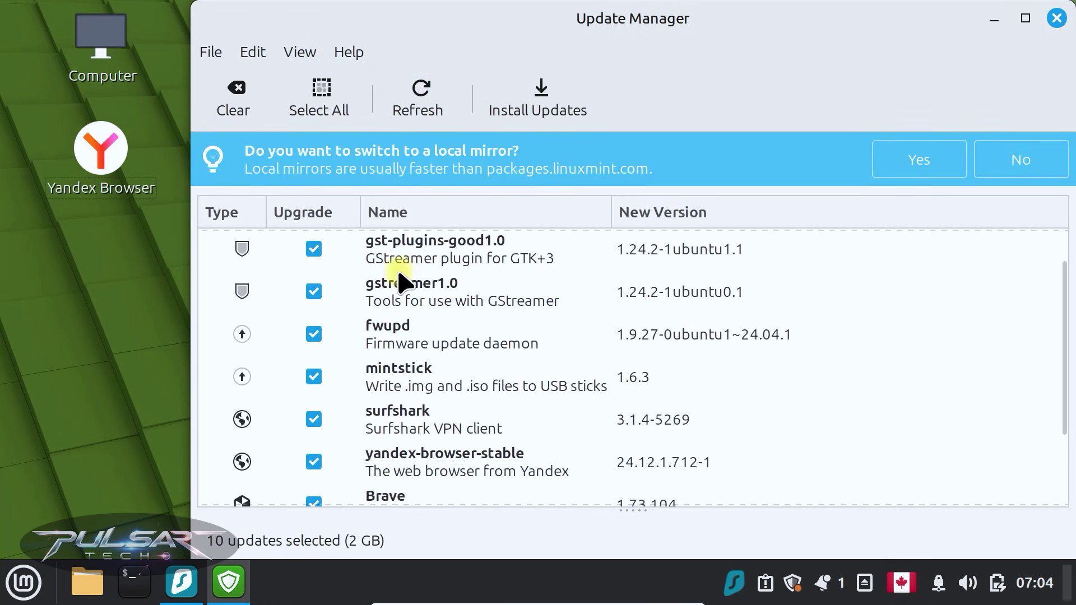
{"action": "scroll", "coordinate": [389, 322], "scroll_direction": "up", "scroll_amount": 3}
{"action": "scroll", "coordinate": [391, 323], "scroll_direction": "down", "scroll_amount": 3}
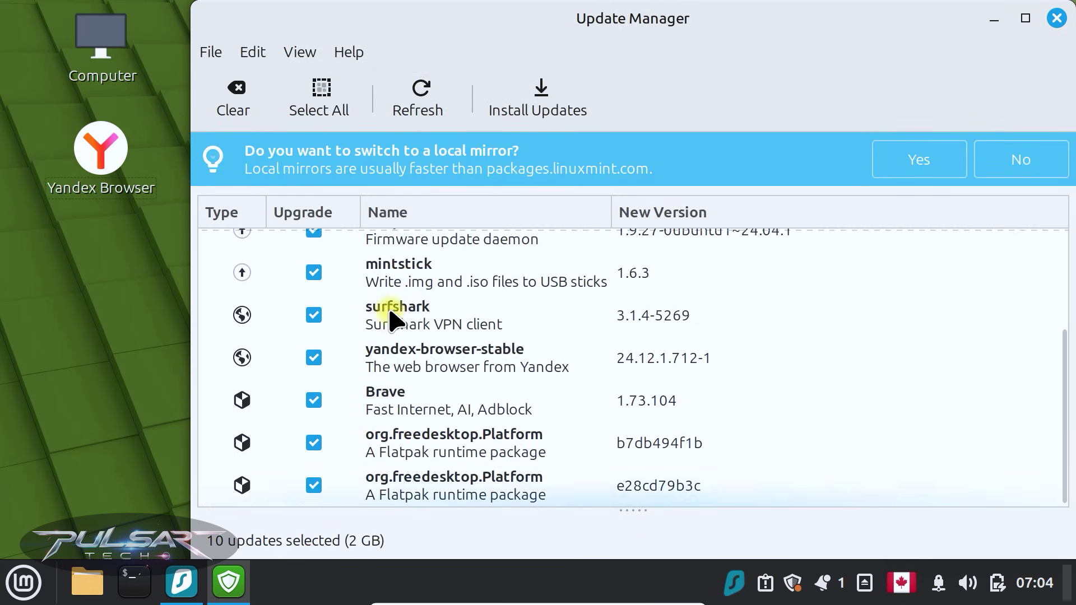
{"action": "scroll", "coordinate": [390, 320], "scroll_direction": "up", "scroll_amount": 3}
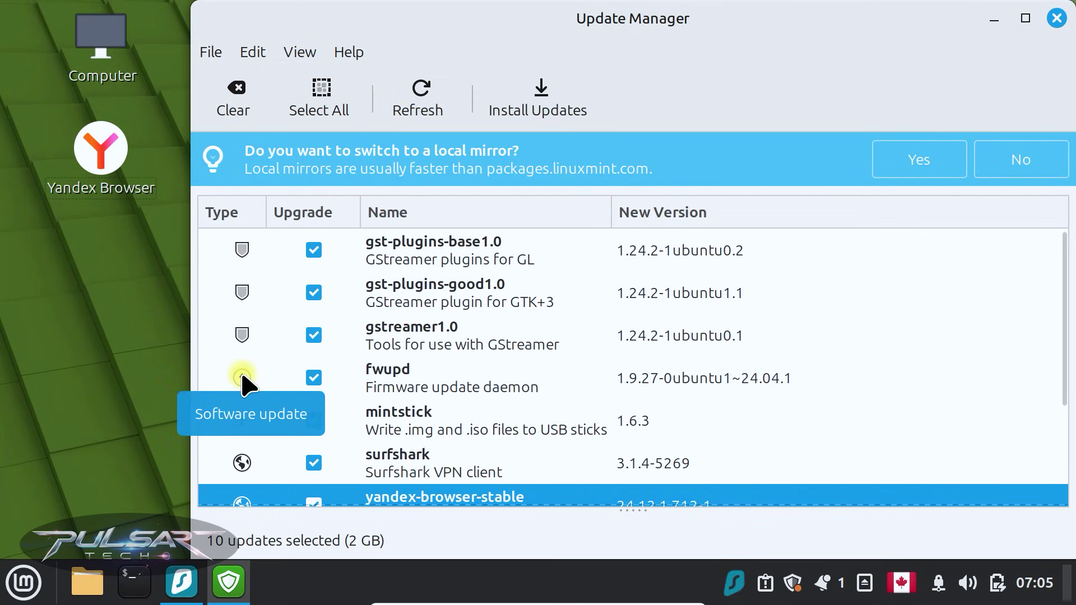
{"action": "scroll", "coordinate": [244, 426], "scroll_direction": "down", "scroll_amount": 1}
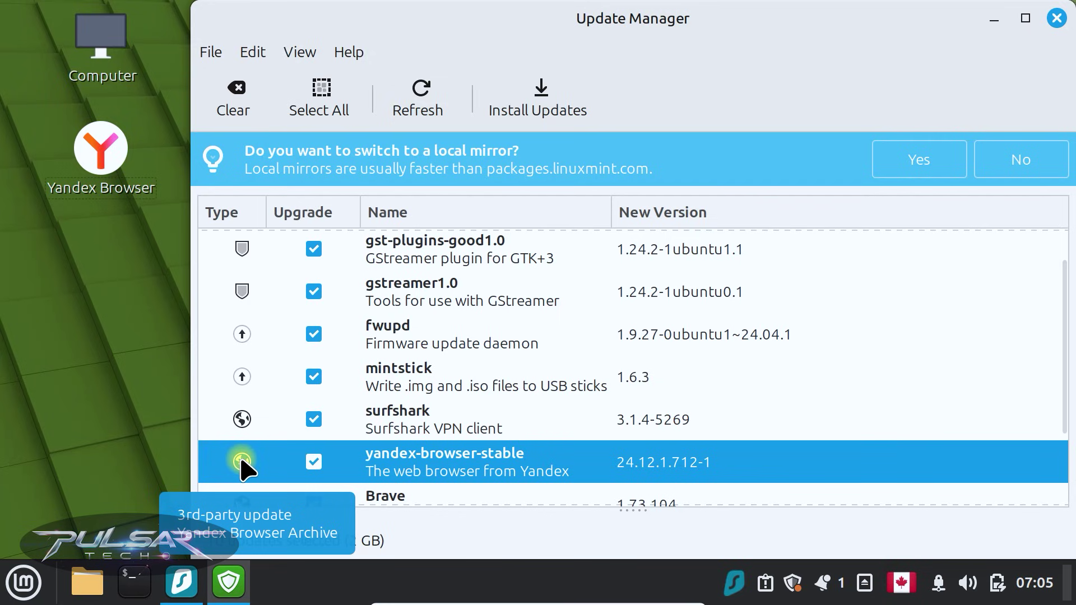
{"action": "scroll", "coordinate": [241, 437], "scroll_direction": "down", "scroll_amount": 3}
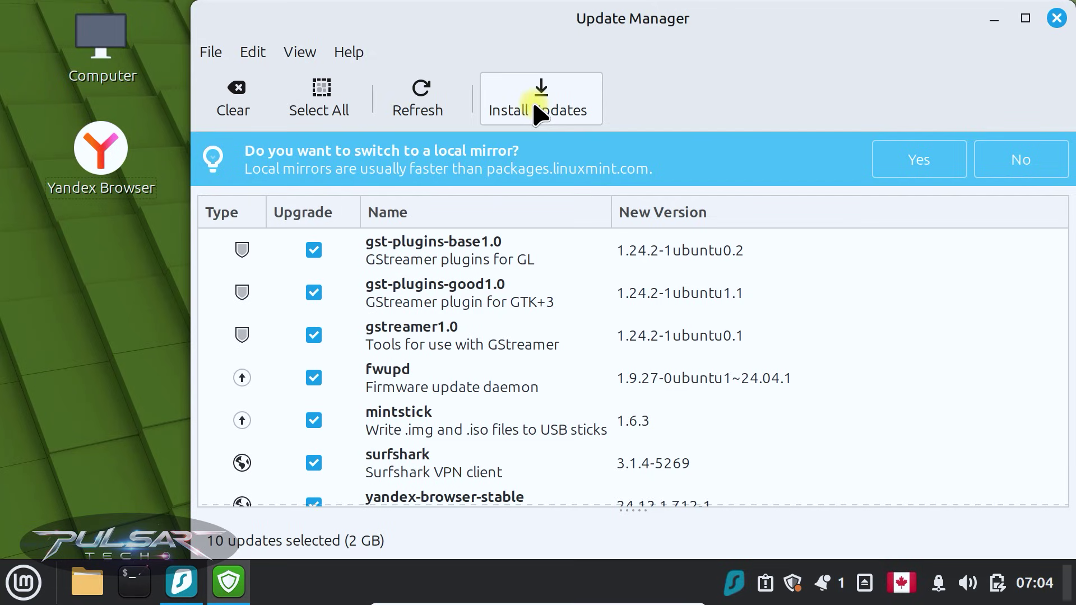
{"action": "scroll", "coordinate": [413, 341], "scroll_direction": "down", "scroll_amount": 3}
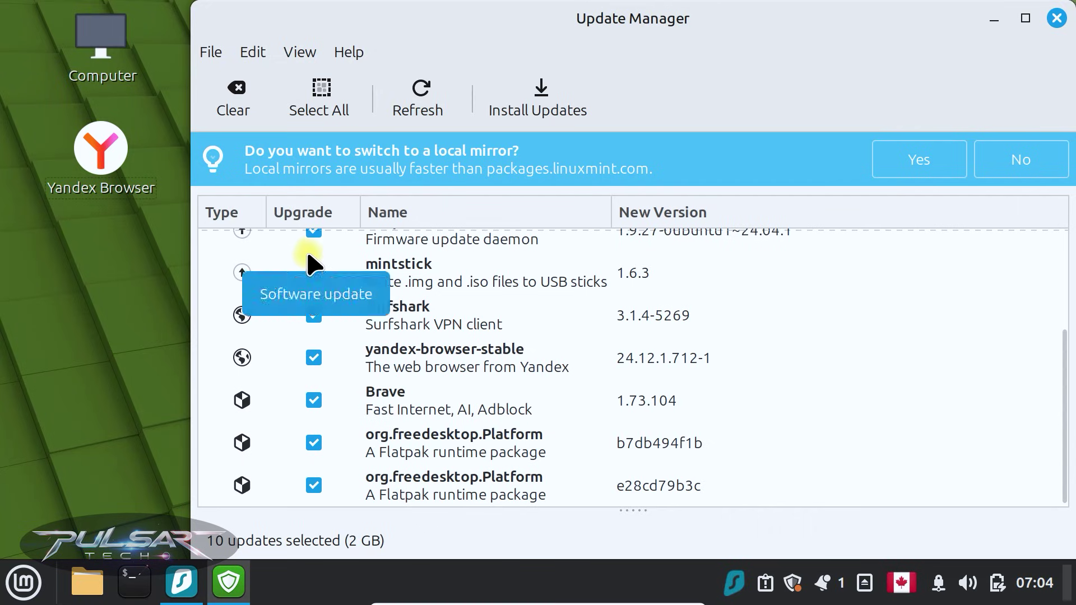
{"action": "left_click", "coordinate": [314, 400]}
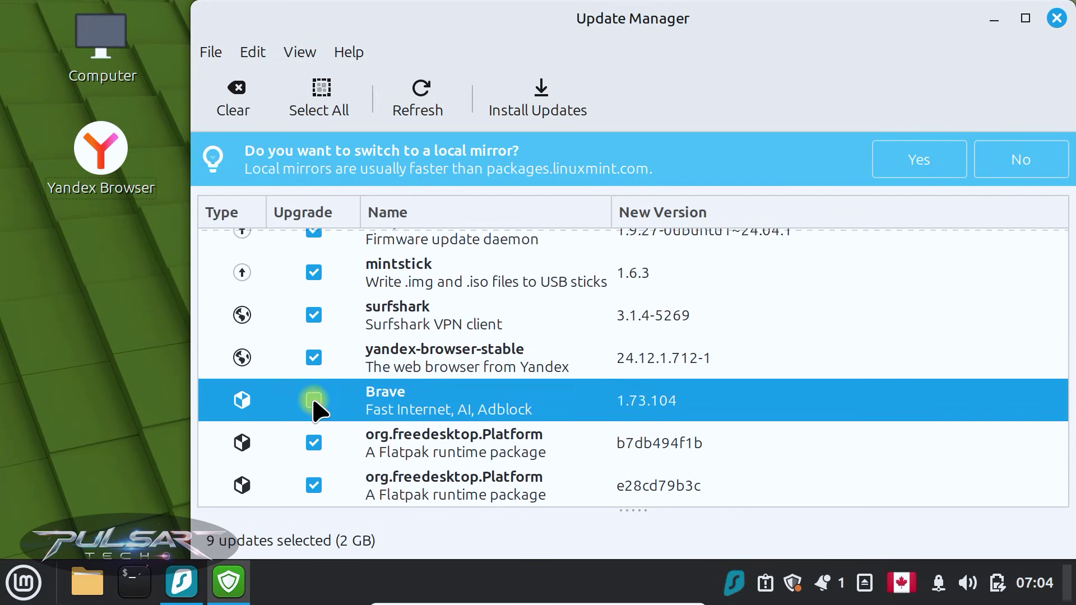
{"action": "left_click", "coordinate": [313, 358]}
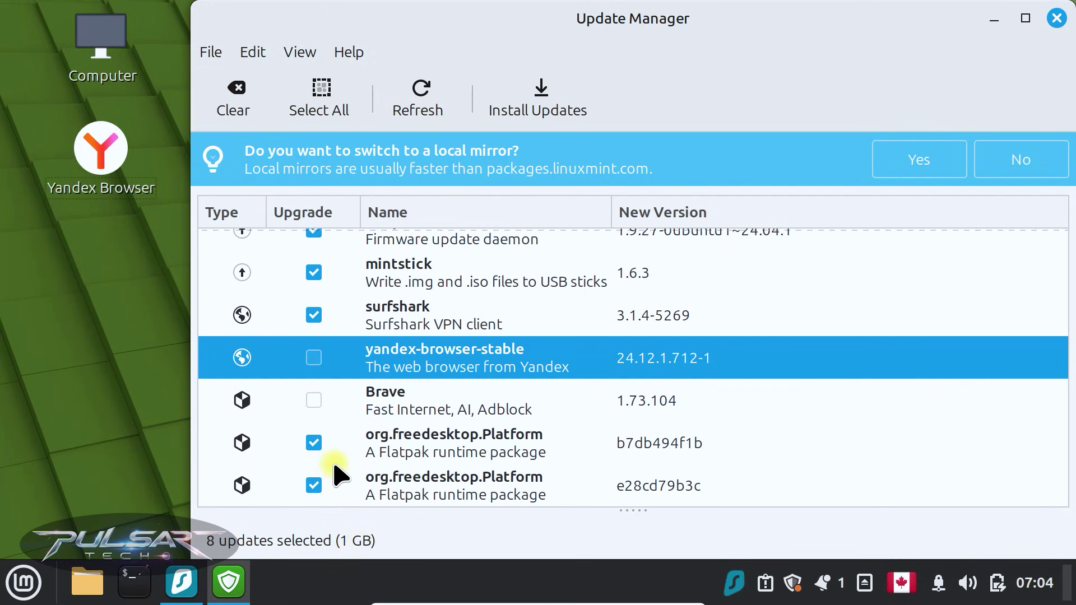
{"action": "left_click", "coordinate": [313, 400]}
{"action": "left_click", "coordinate": [313, 359]}
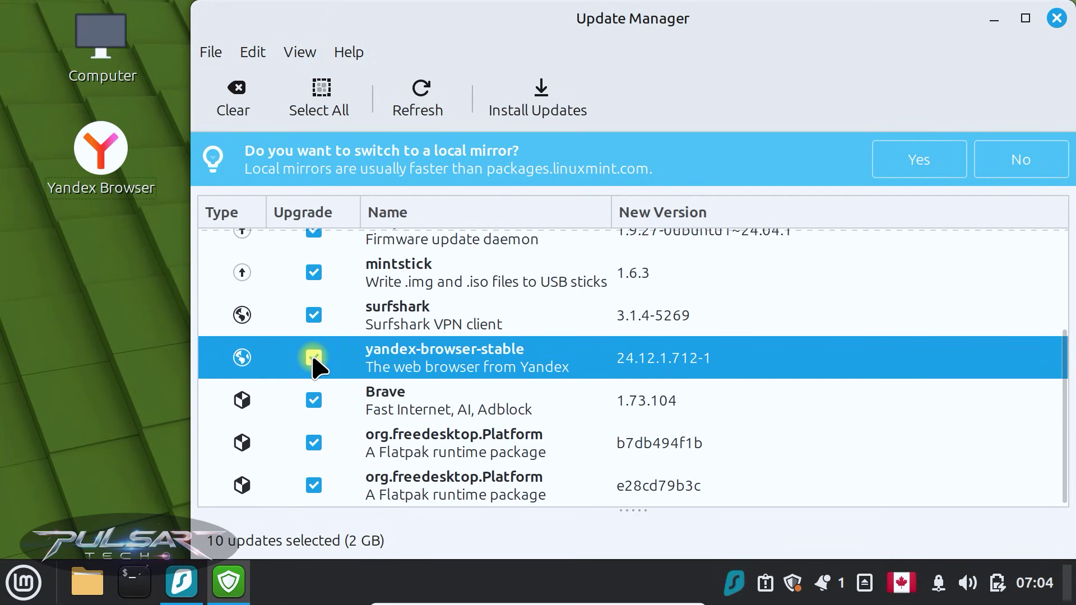
{"action": "scroll", "coordinate": [320, 376], "scroll_direction": "up", "scroll_amount": 3}
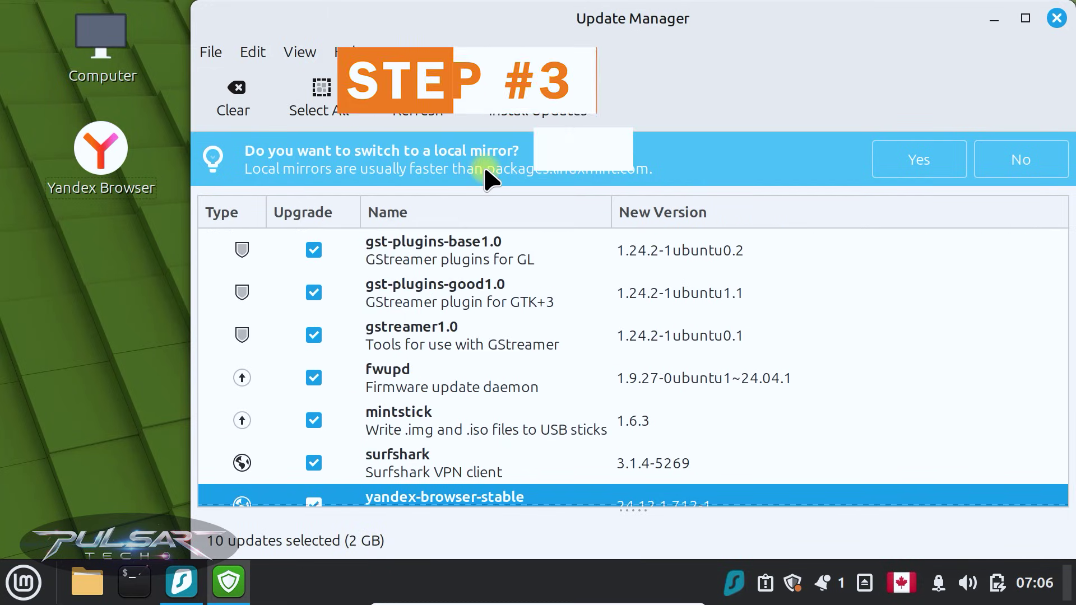
Install the 10 updates, accepting the extra wireguard packages and Flatpak changes (2.1 GB download, 4.8 GB disk).
{"action": "left_click", "coordinate": [527, 101]}
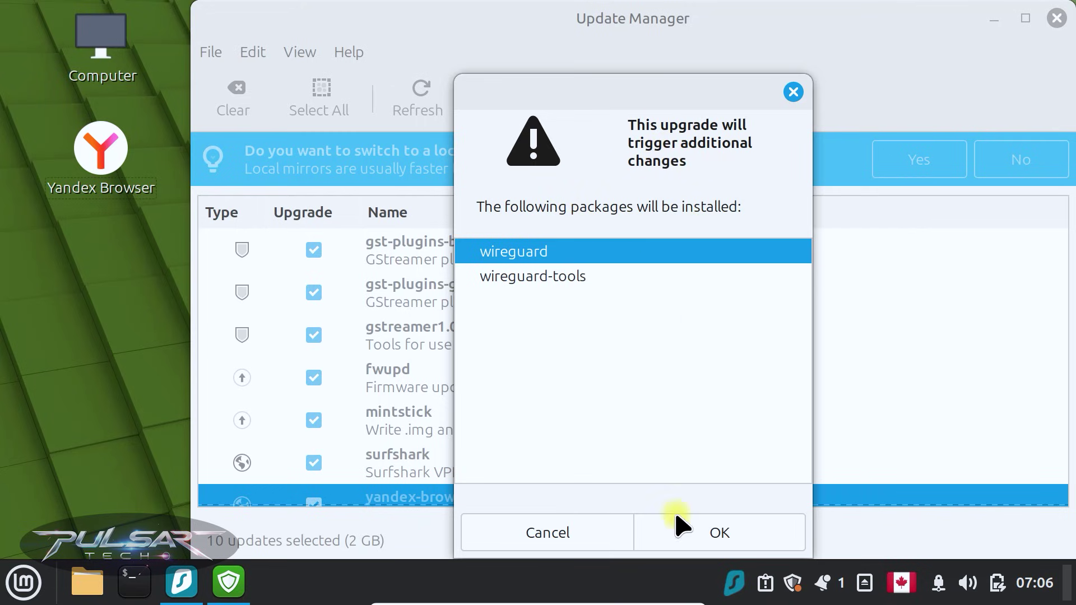
{"action": "left_click", "coordinate": [709, 531]}
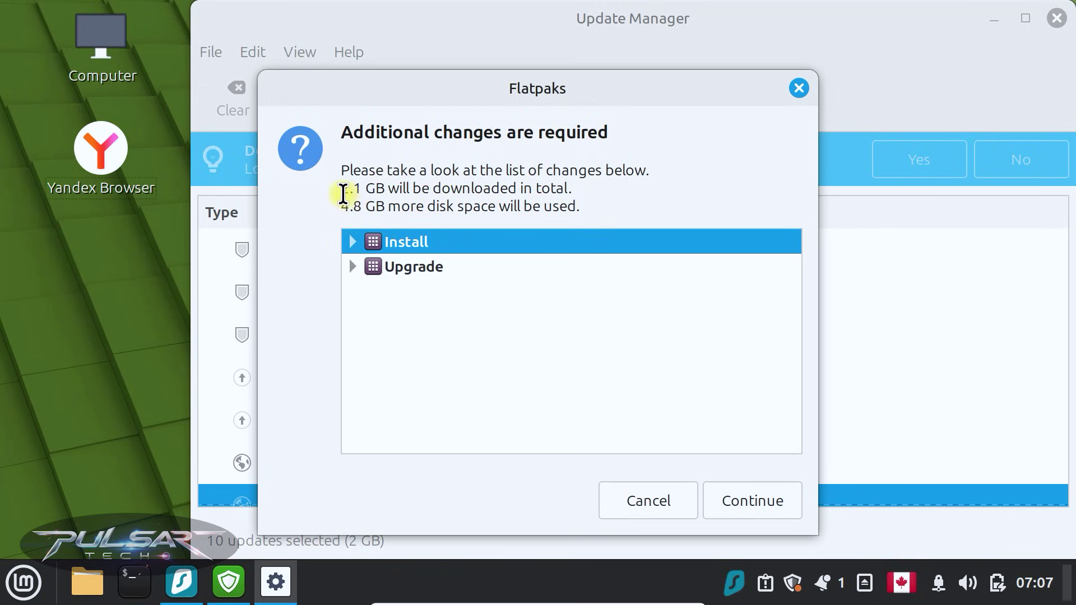
{"action": "left_click_drag", "start_coordinate": [341, 187], "coordinate": [360, 190]}
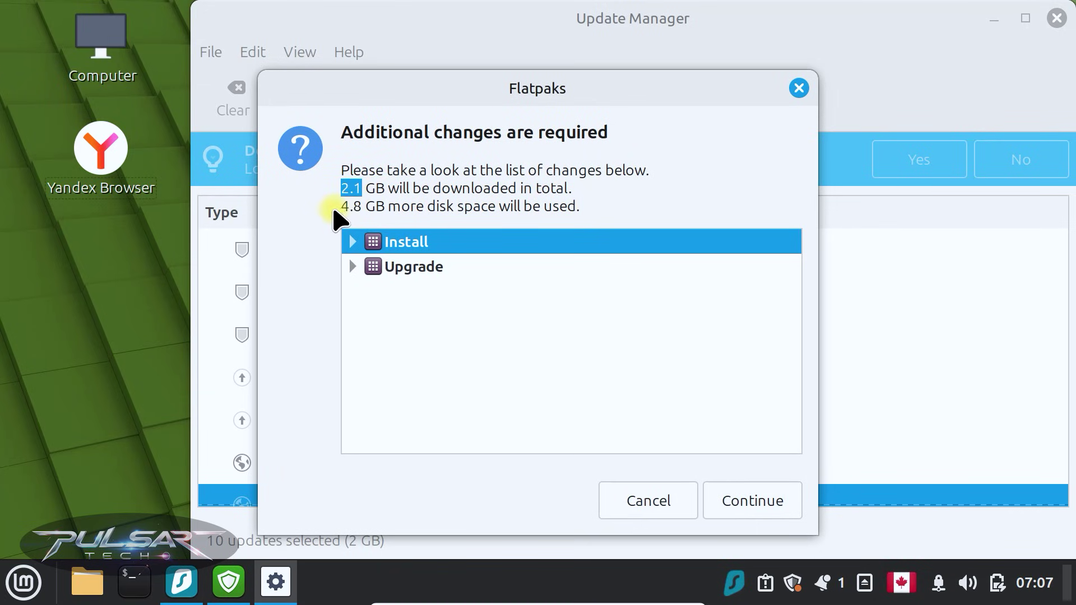
{"action": "left_click", "coordinate": [342, 206]}
{"action": "left_click_drag", "start_coordinate": [342, 206], "coordinate": [361, 206]}
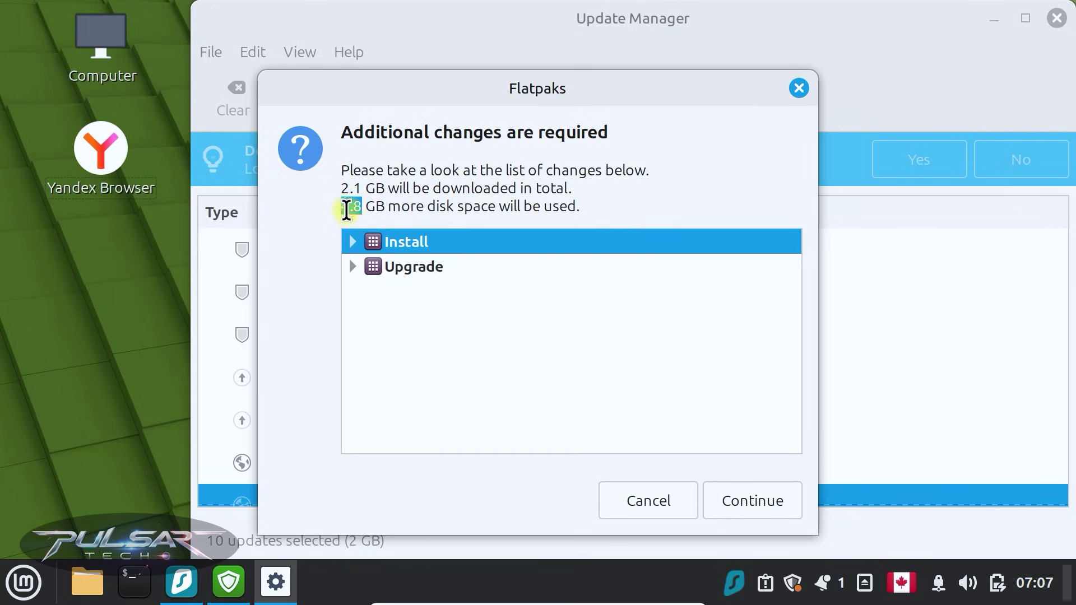
{"action": "left_click", "coordinate": [350, 206]}
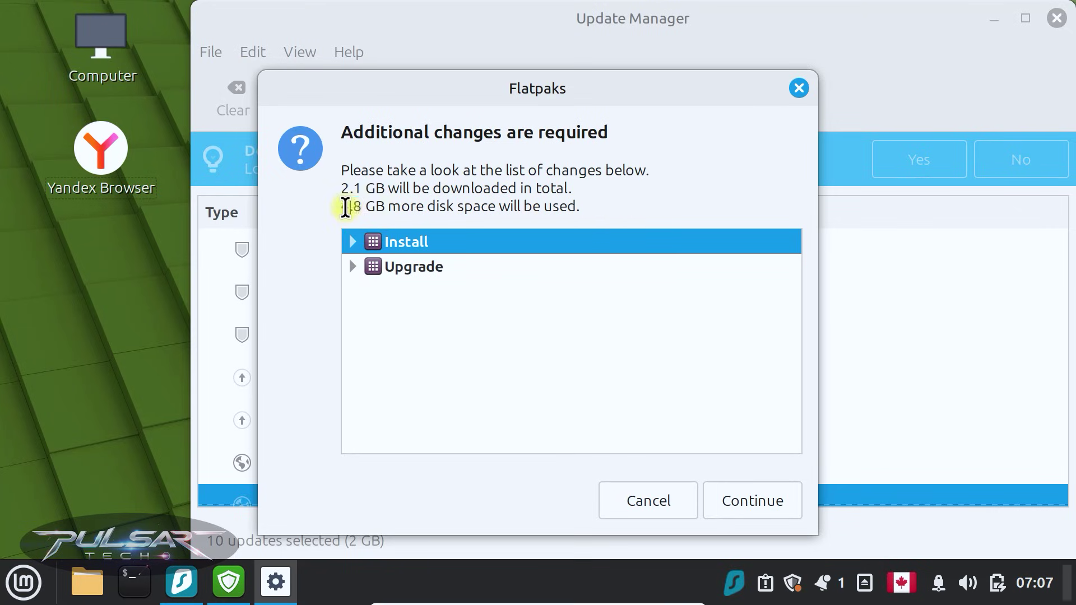
{"action": "left_click", "coordinate": [749, 504]}
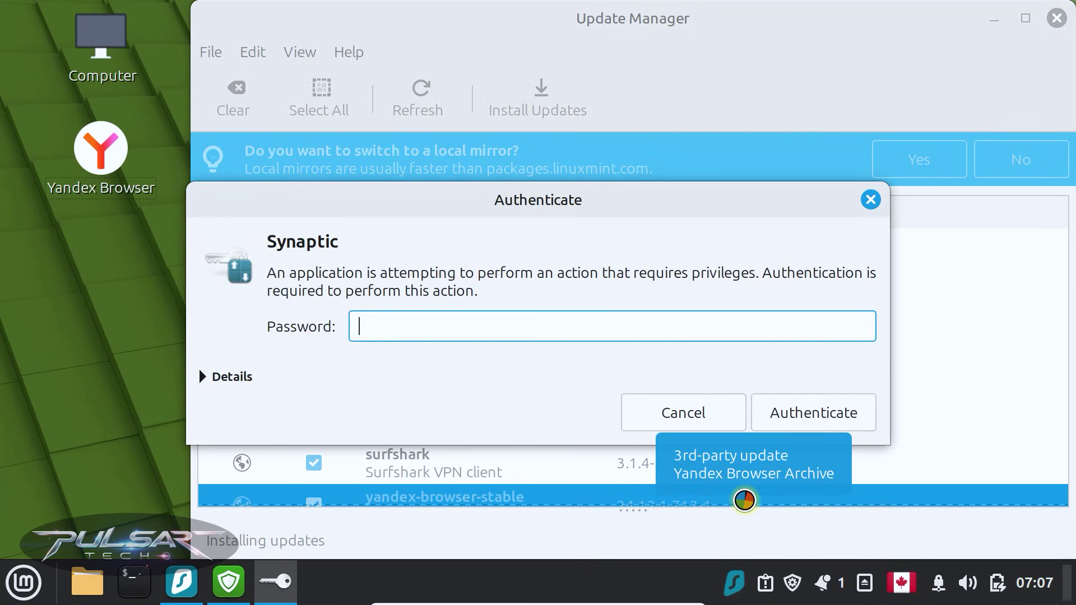
Authorize with the account password, follow the install details until the system is up to date, then close.
{"action": "type", "text": "••••••"}
{"action": "left_click", "coordinate": [812, 413]}
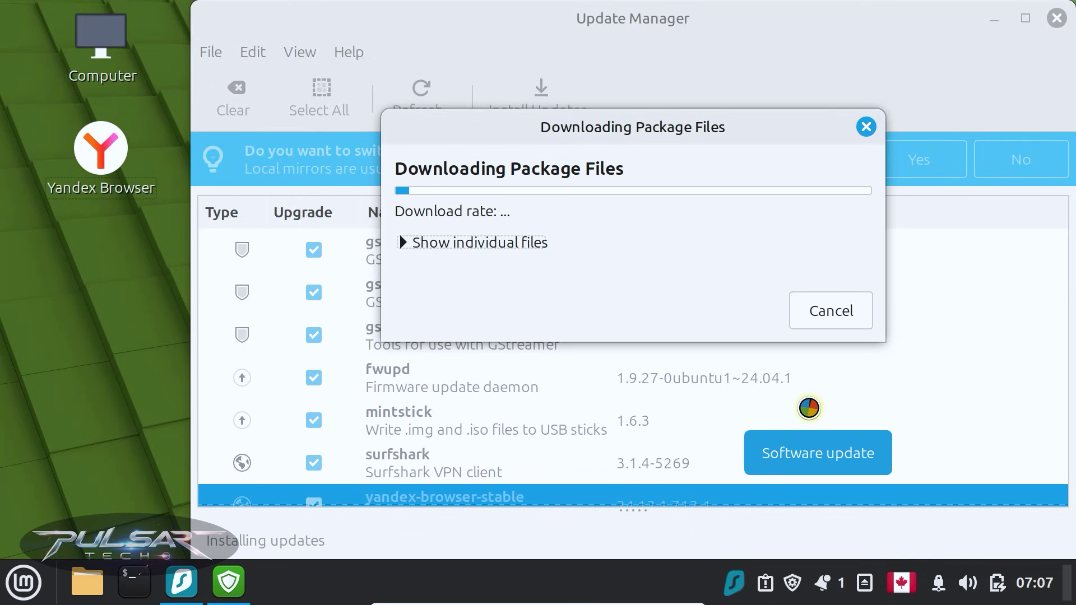
{"action": "left_click", "coordinate": [404, 244]}
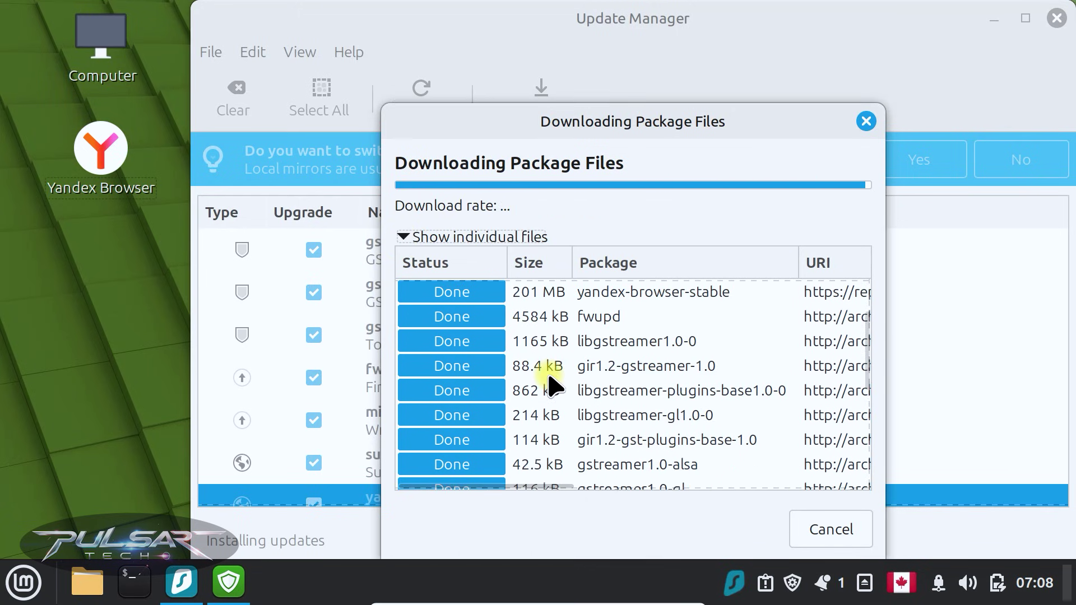
{"action": "left_click", "coordinate": [372, 278]}
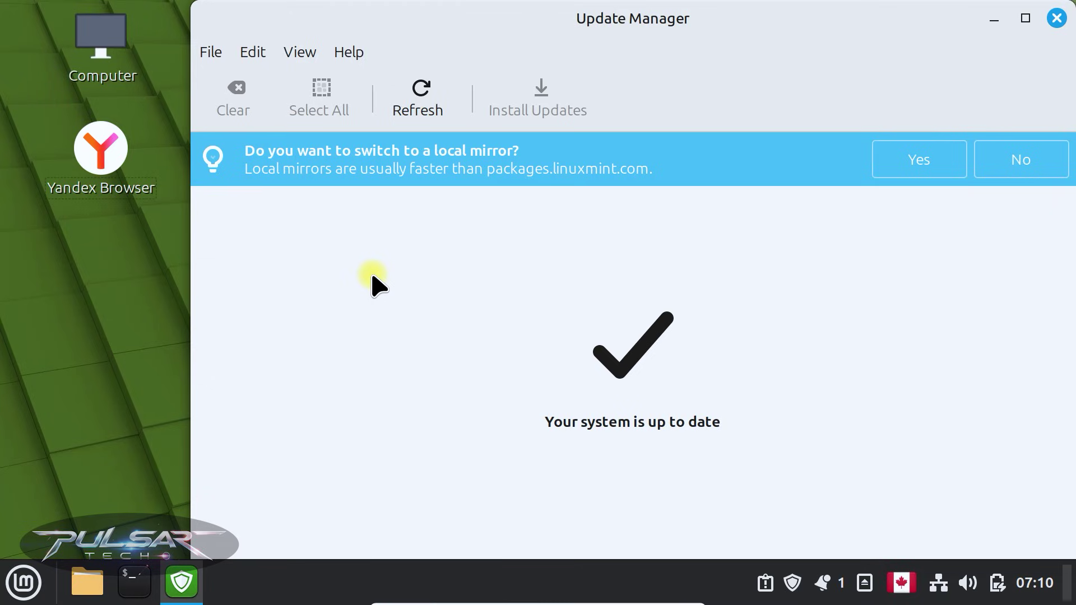
{"action": "left_click", "coordinate": [1052, 18]}
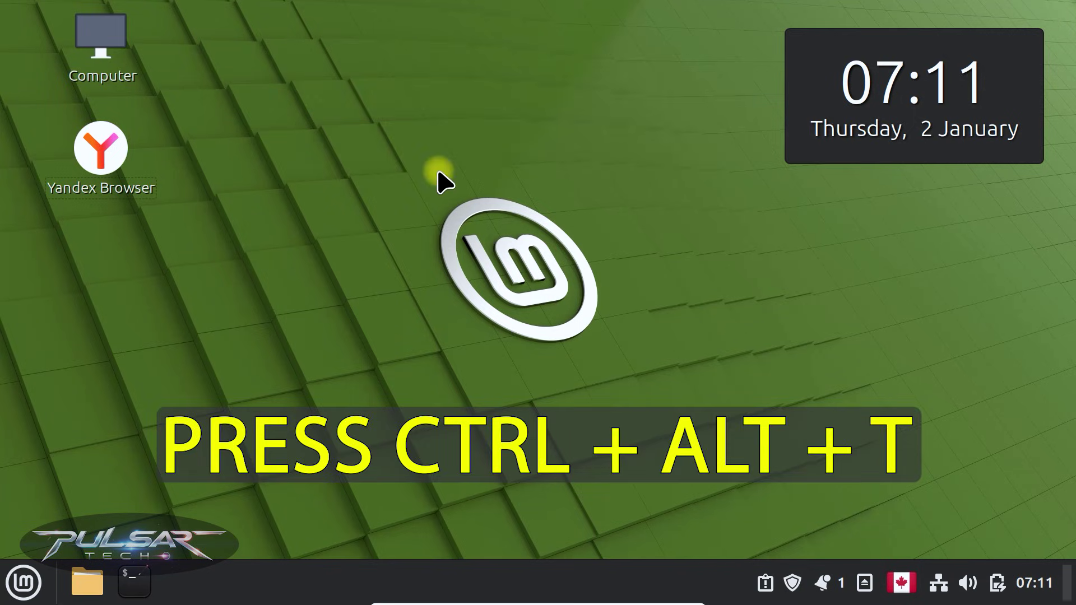
In a new terminal, run 'sudo apt update && sudo apt upgrade -y', authorizing with the password.
{"action": "key", "text": "ctrl+alt+t"}
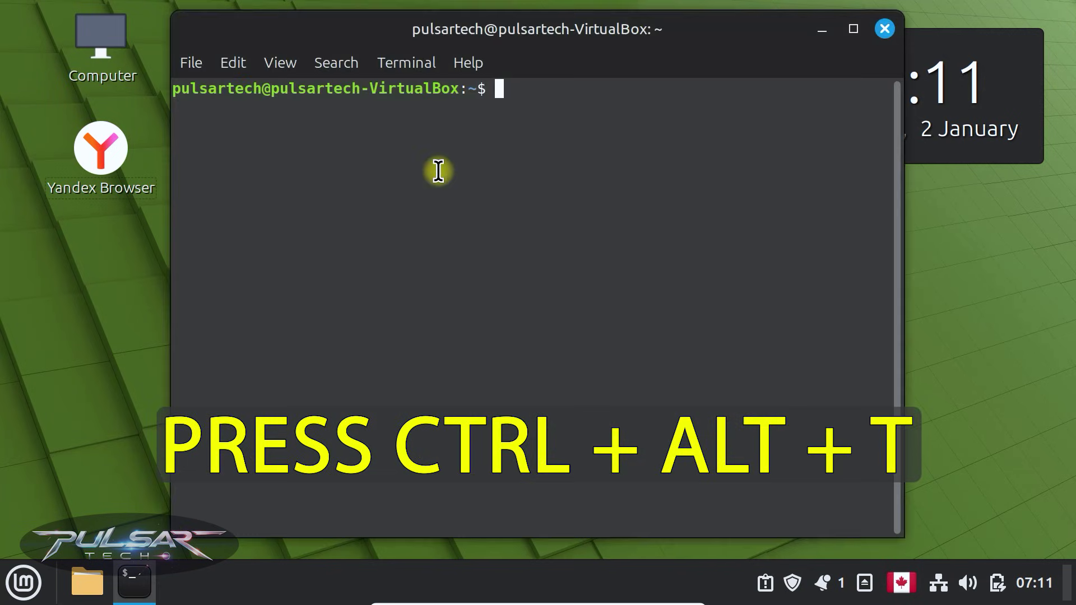
{"action": "mouse_move", "coordinate": [143, 582]}
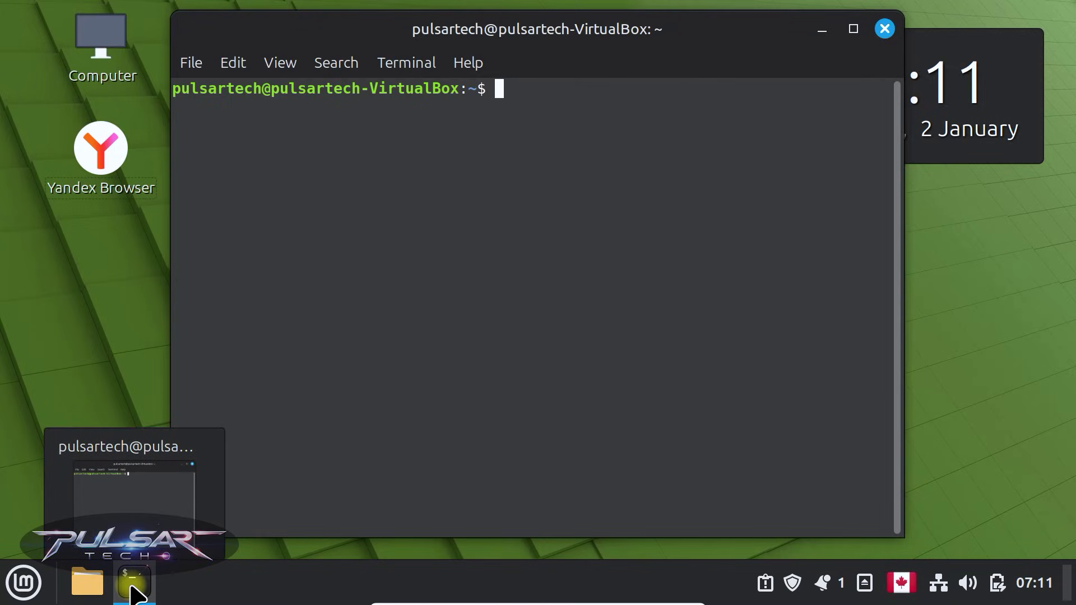
{"action": "type", "text": "su"}
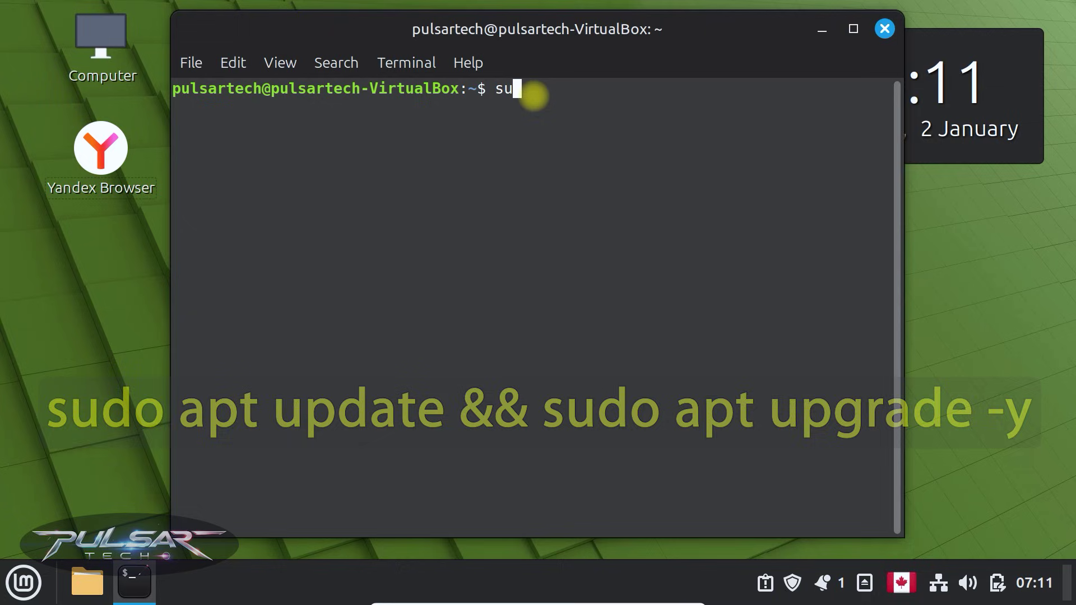
{"action": "type", "text": "do apt update"}
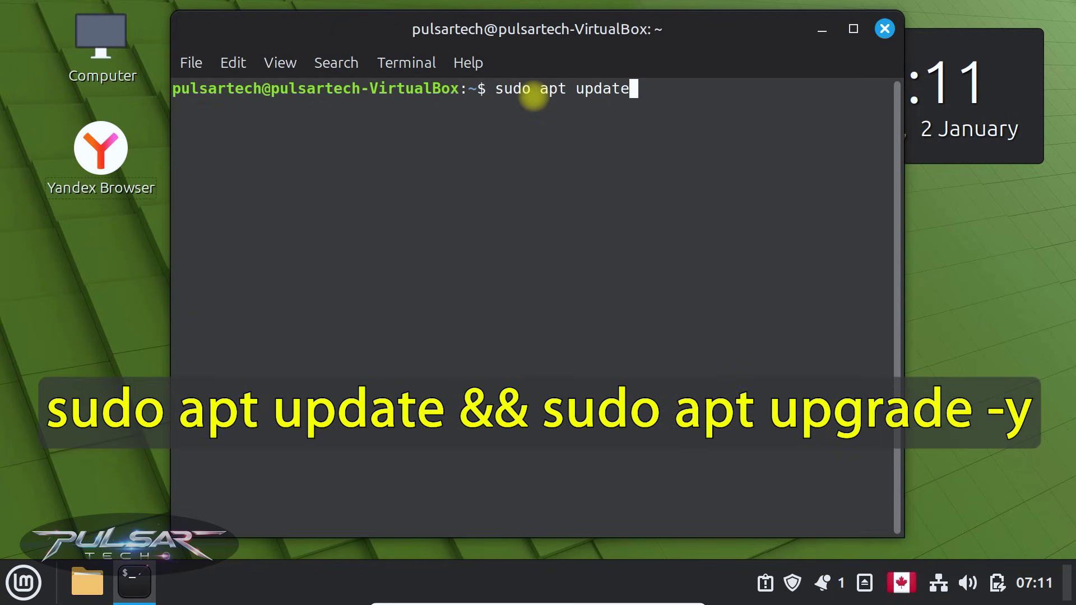
{"action": "type", "text": " && sudo apt upgrade "}
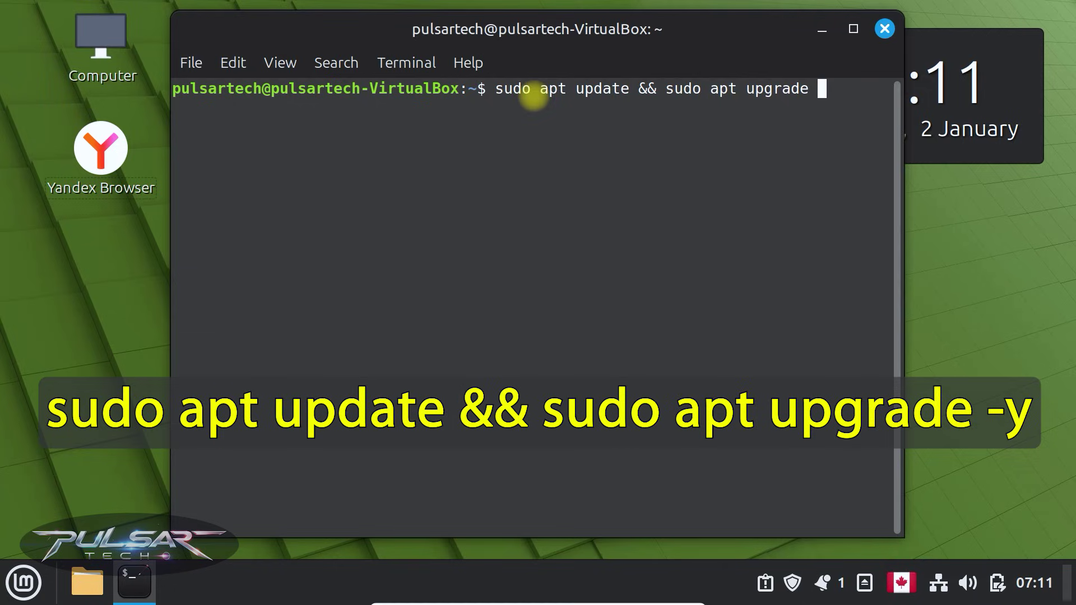
{"action": "type", "text": "-y"}
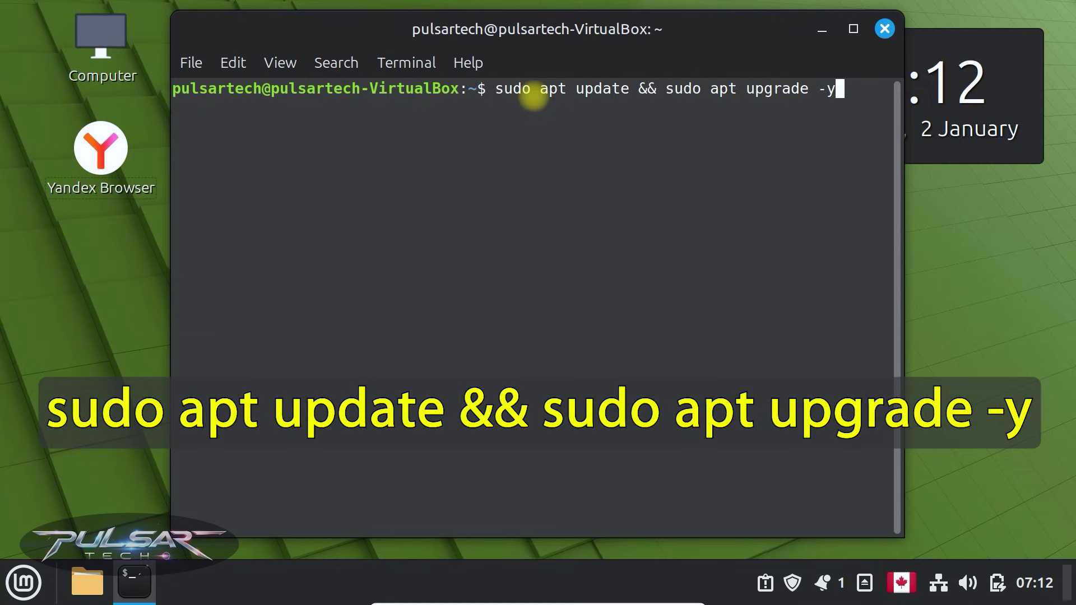
{"action": "key", "text": "Return"}
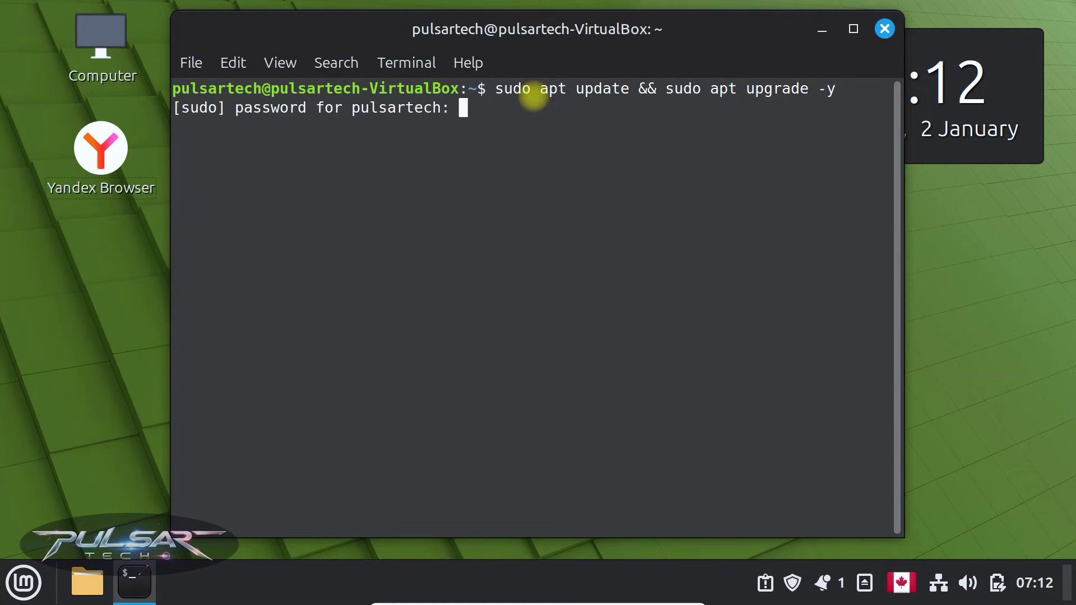
{"action": "type", "text": "******"}
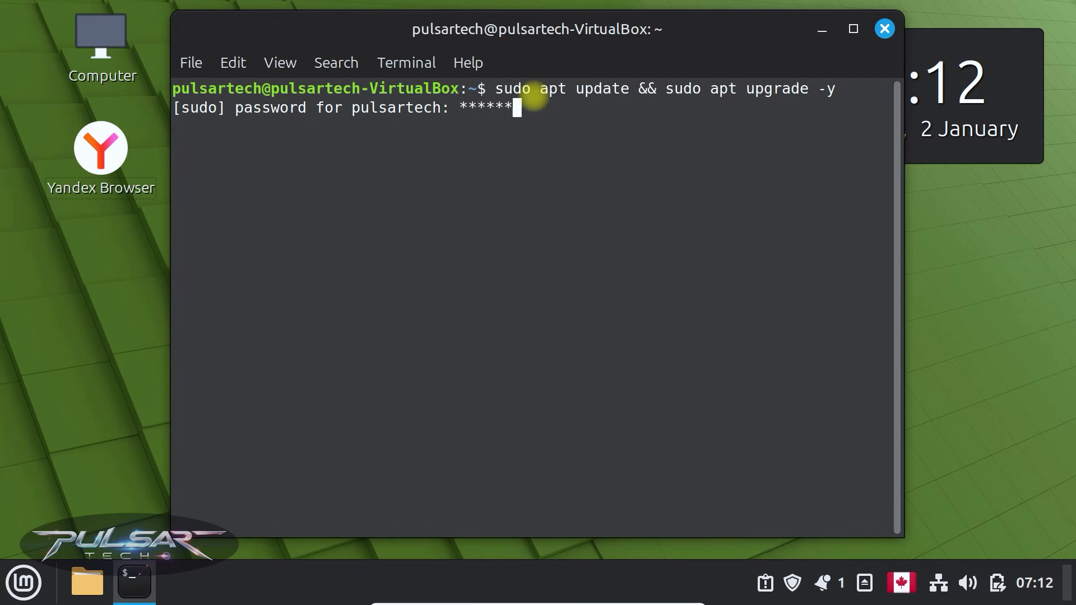
{"action": "key", "text": "Return"}
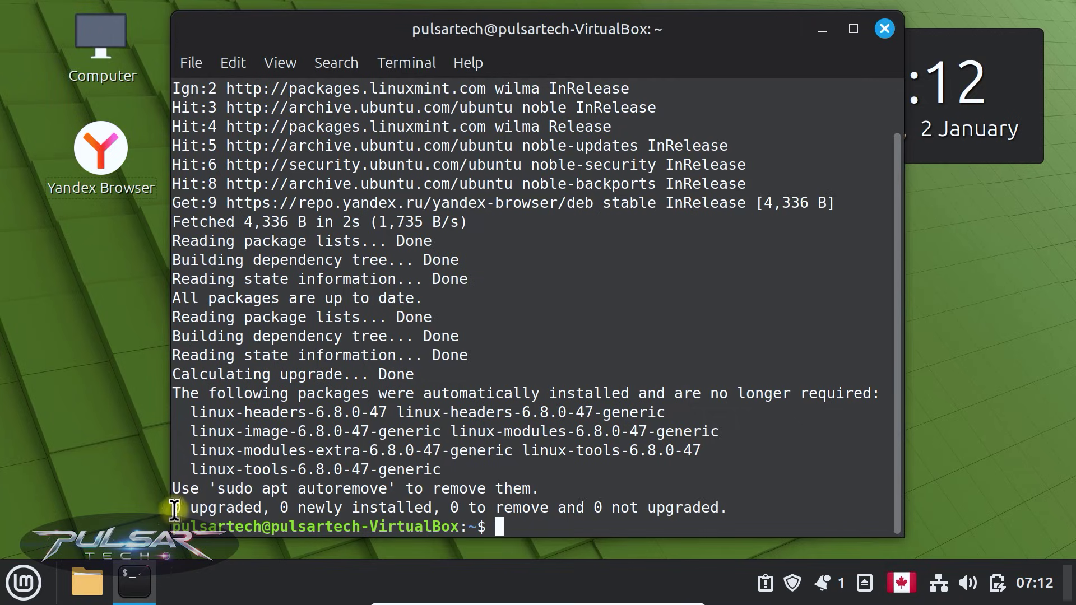
Highlight the summary line showing 0 upgraded, 0 to remove and 0 not upgraded.
{"action": "left_click_drag", "start_coordinate": [175, 509], "coordinate": [736, 507]}
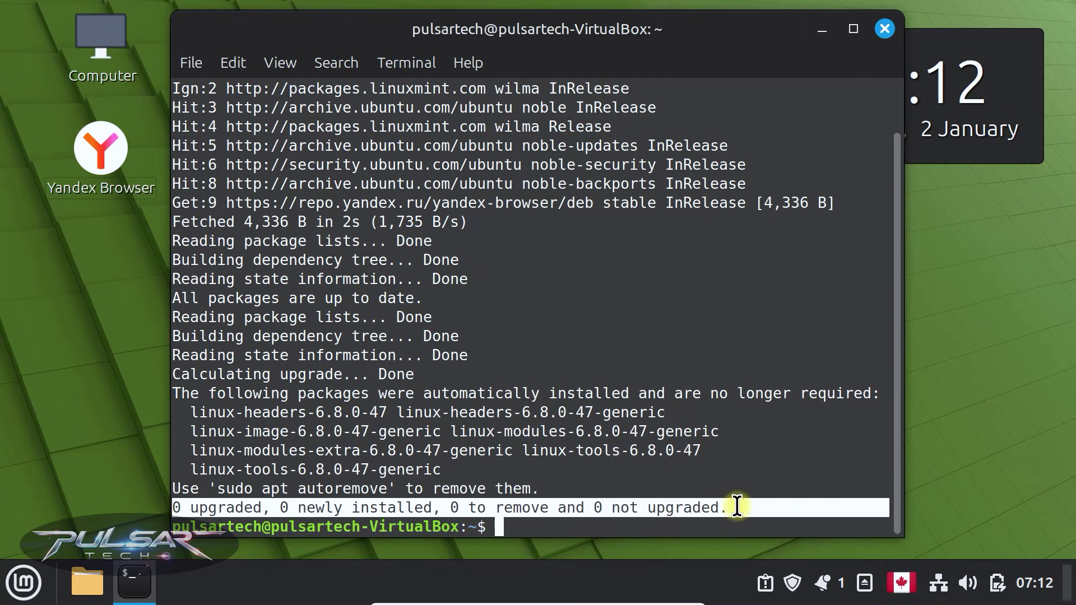
{"action": "left_click_drag", "start_coordinate": [174, 509], "coordinate": [728, 507]}
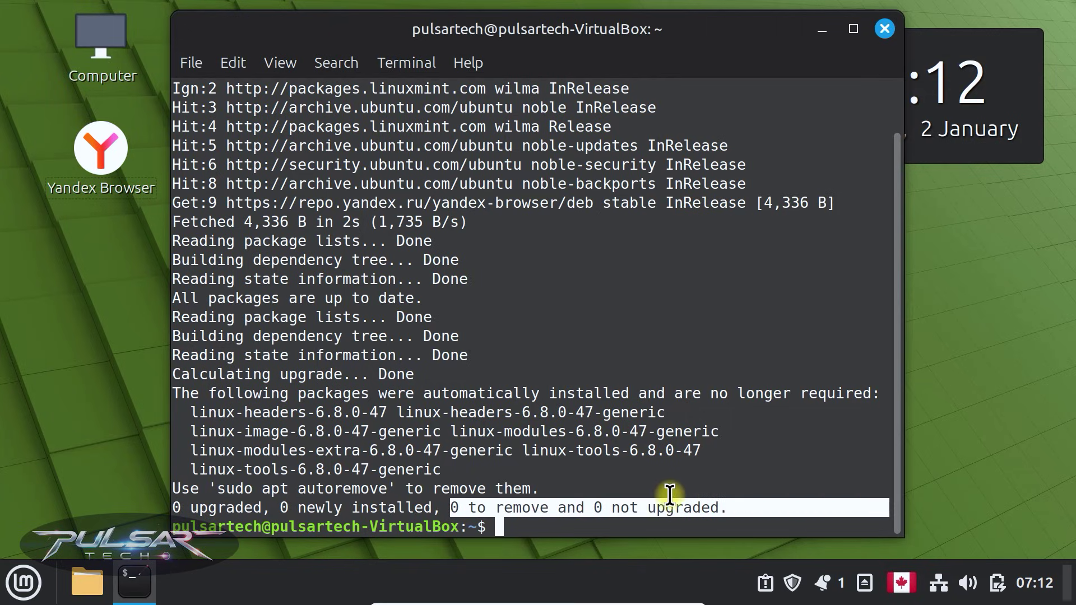
{"action": "left_click", "coordinate": [672, 492]}
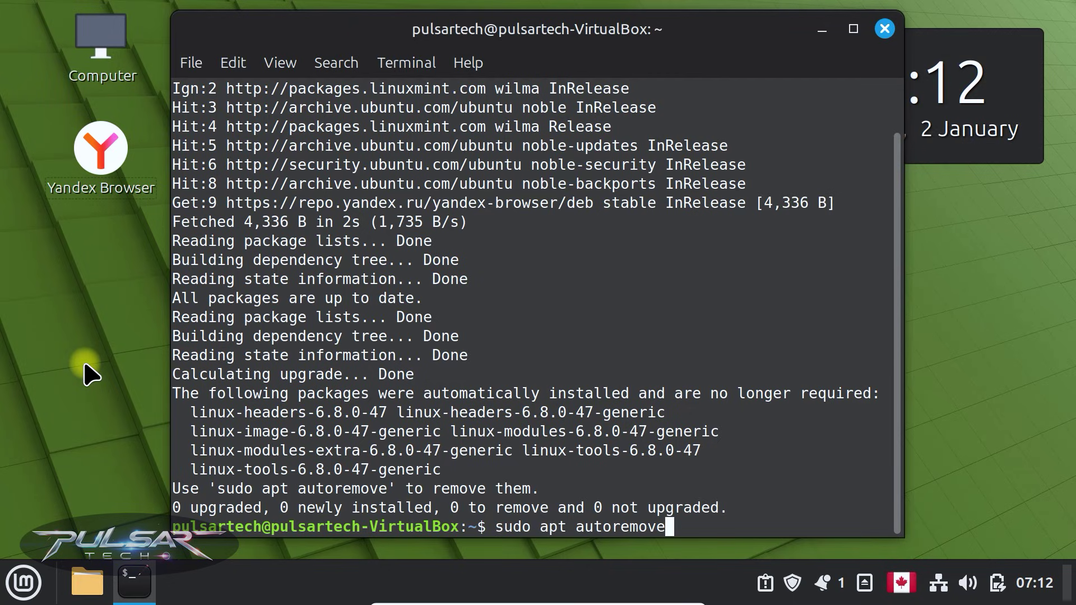
Run 'sudo apt autoremove' and confirm removing the seven 6.8.0-47 kernel packages, freeing 299 MB.
{"action": "key", "text": "Return"}
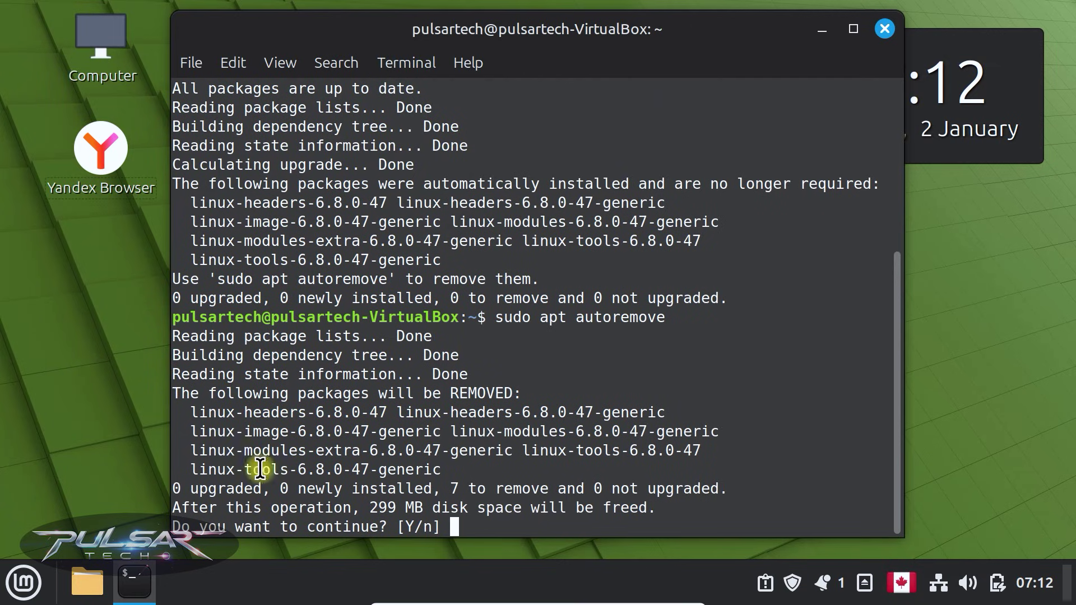
{"action": "left_click_drag", "start_coordinate": [374, 509], "coordinate": [426, 509]}
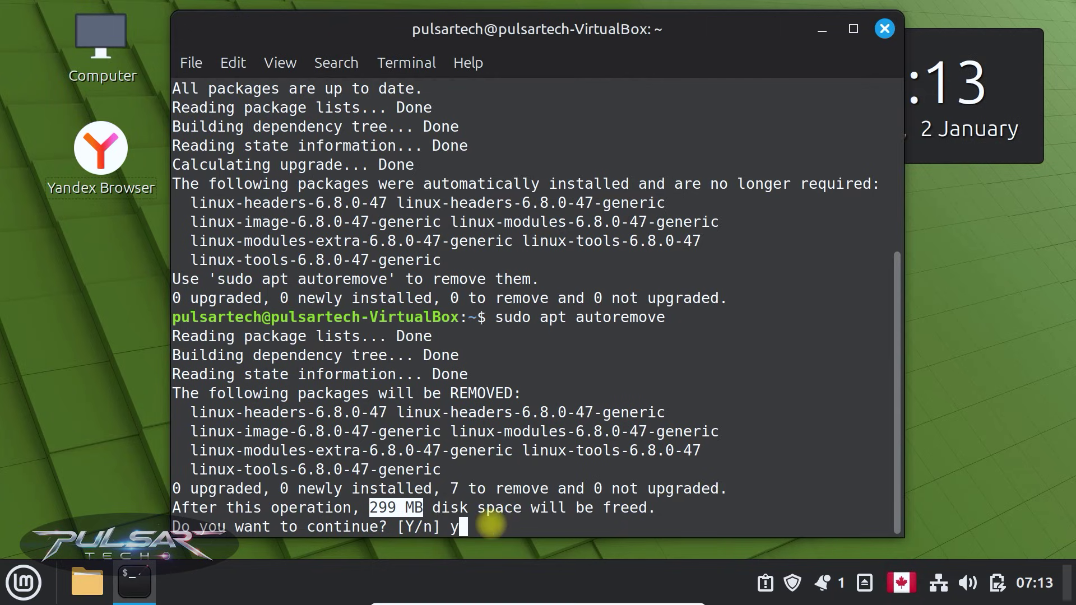
{"action": "key", "text": "Return"}
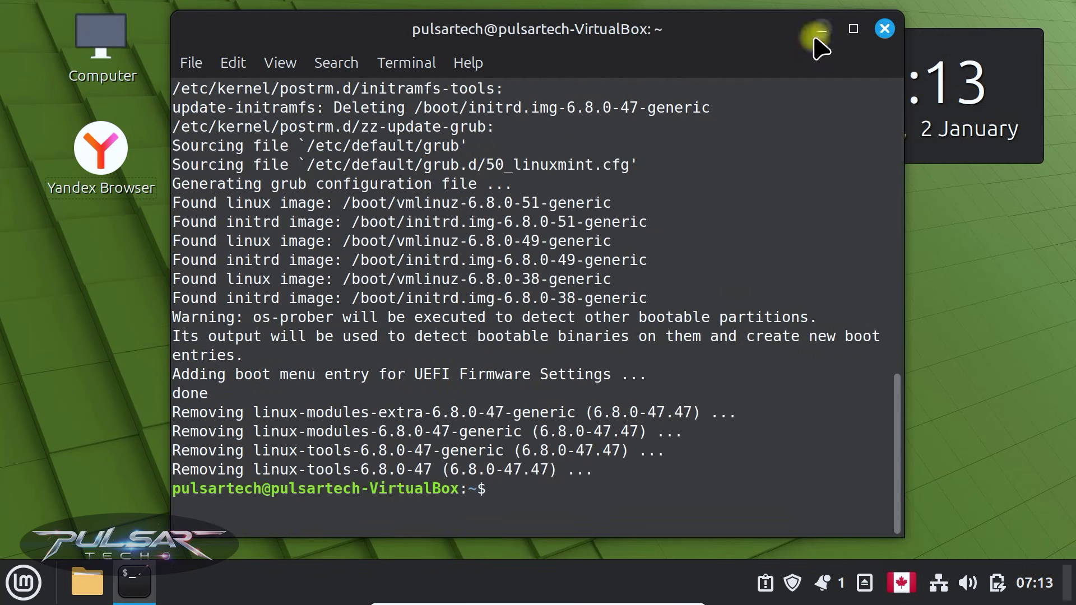
Close the Terminal window with its X button.
{"action": "left_click", "coordinate": [884, 29]}
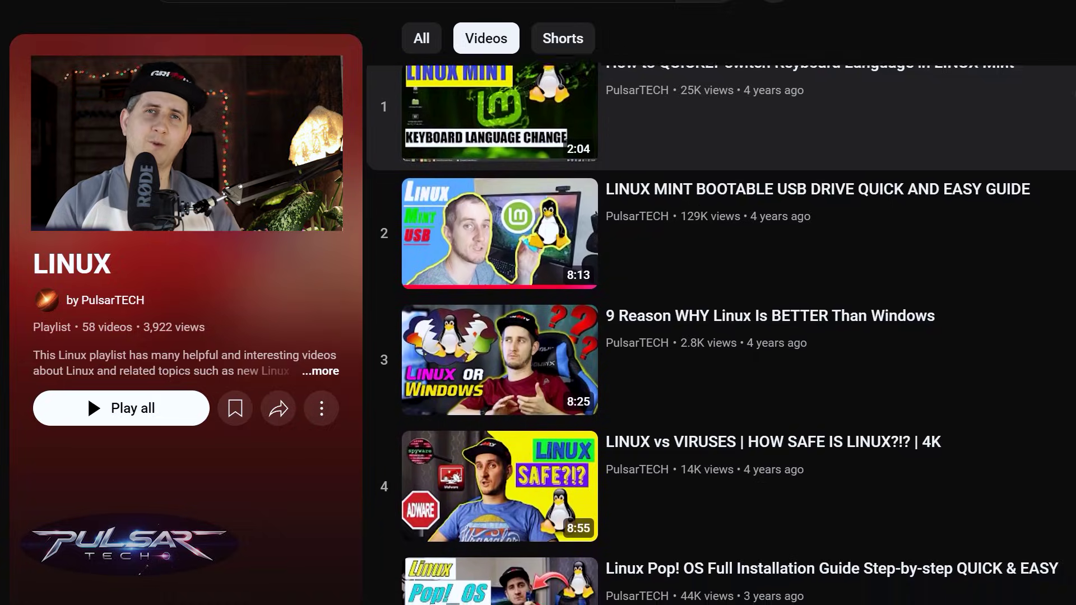
{"action": "scroll", "coordinate": [723, 336], "scroll_direction": "down", "scroll_amount": 2}
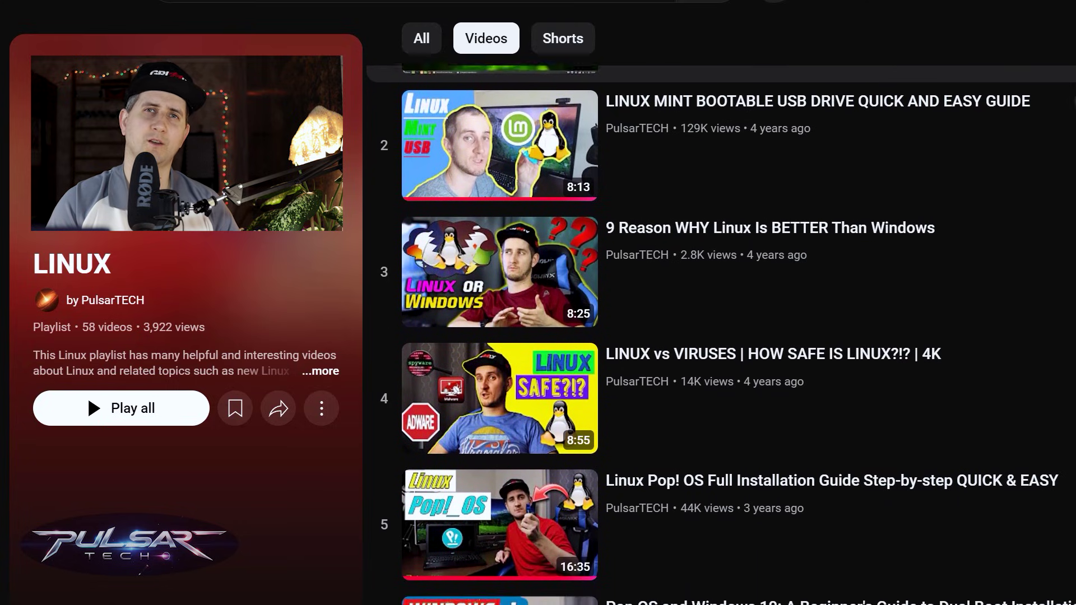
{"action": "scroll", "coordinate": [723, 336], "scroll_direction": "down", "scroll_amount": 2}
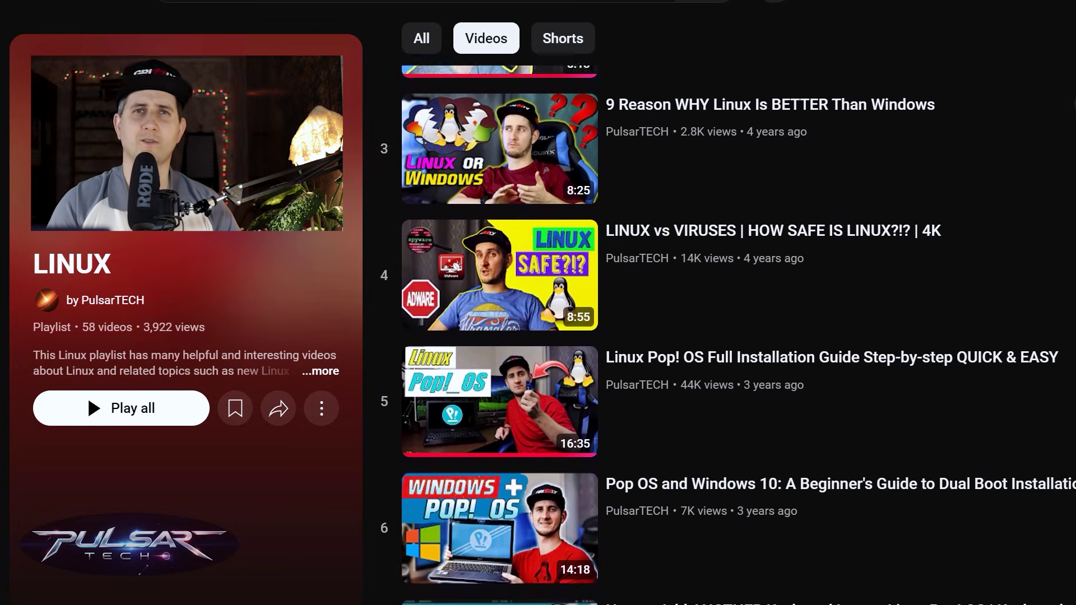
{"action": "scroll", "coordinate": [723, 337], "scroll_direction": "down", "scroll_amount": 2}
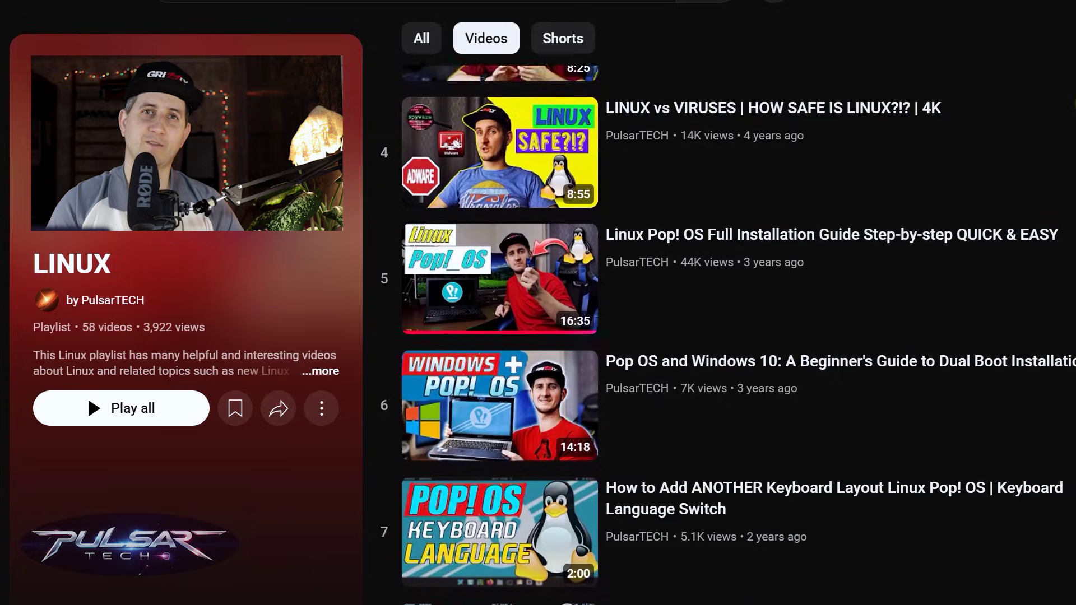
{"action": "scroll", "coordinate": [723, 337], "scroll_direction": "down", "scroll_amount": 2}
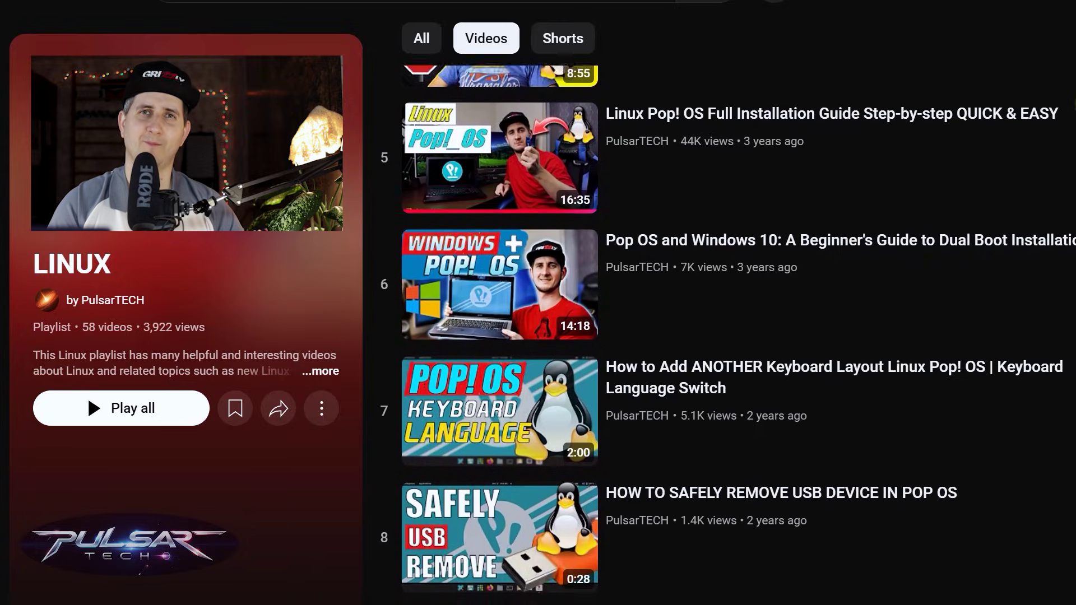